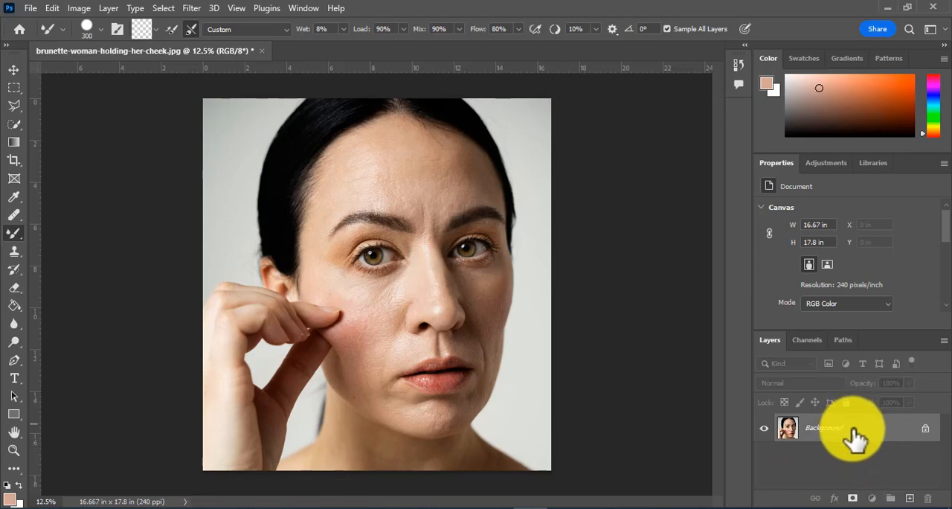
Step: Duplicate the Background layer twice, naming the upper copy Texture and the lower copy color
{"action": "left_click_drag", "start_coordinate": [850, 434], "coordinate": [909, 497]}
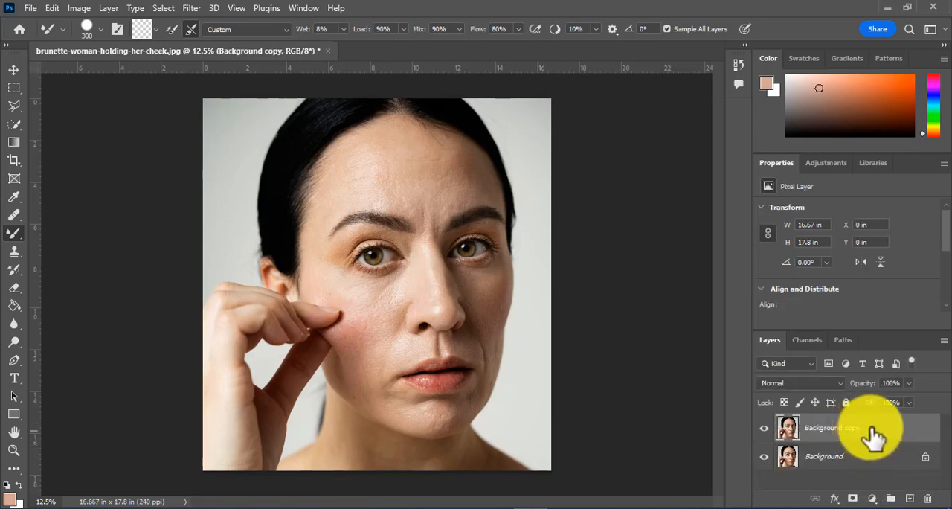
{"action": "left_click_drag", "start_coordinate": [869, 439], "coordinate": [911, 495]}
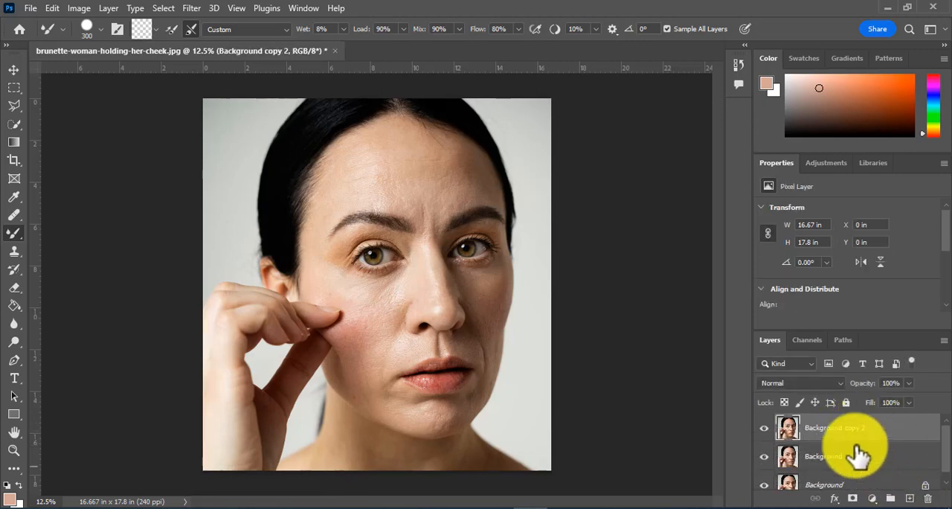
{"action": "double_click", "coordinate": [824, 428]}
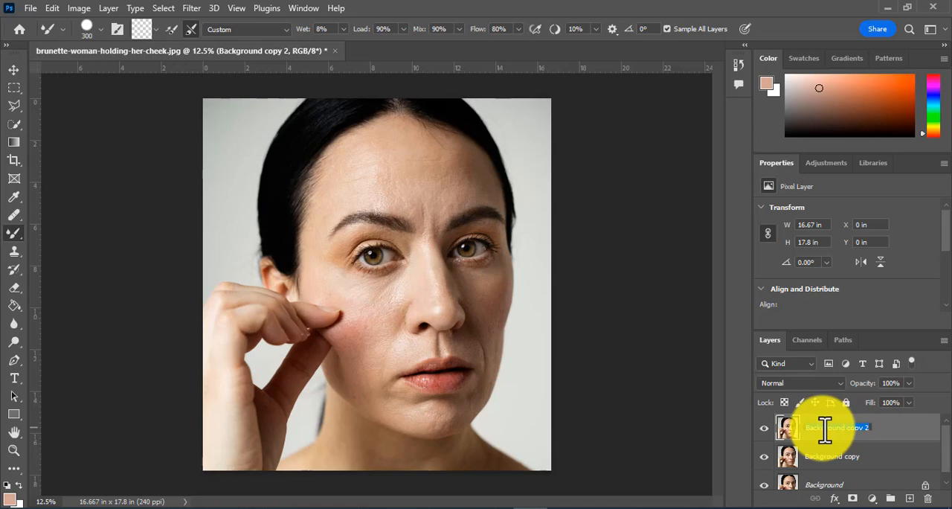
{"action": "type", "text": "Texture"}
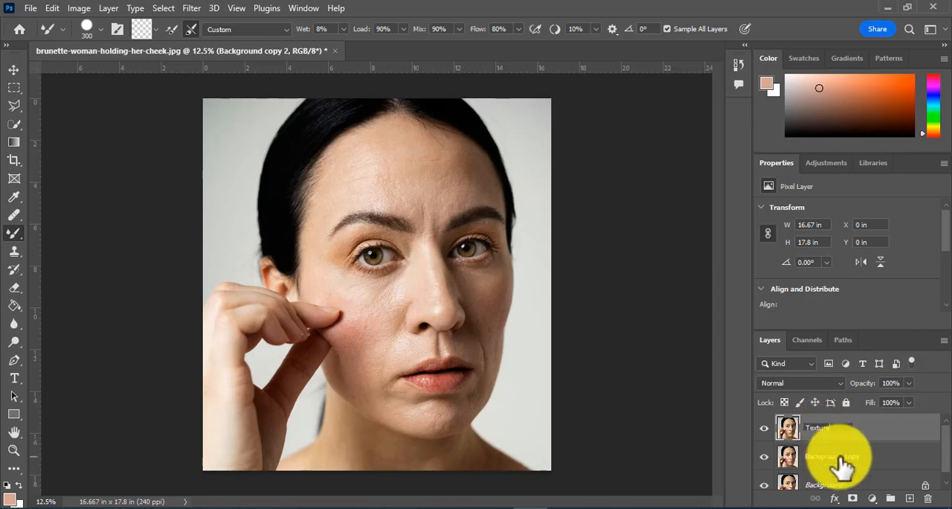
{"action": "left_click", "coordinate": [841, 457]}
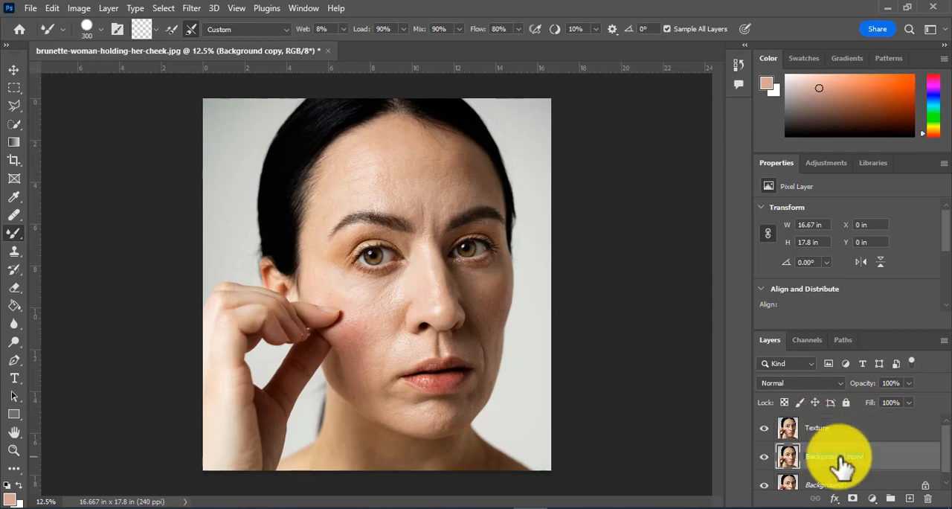
{"action": "type", "text": "C"}
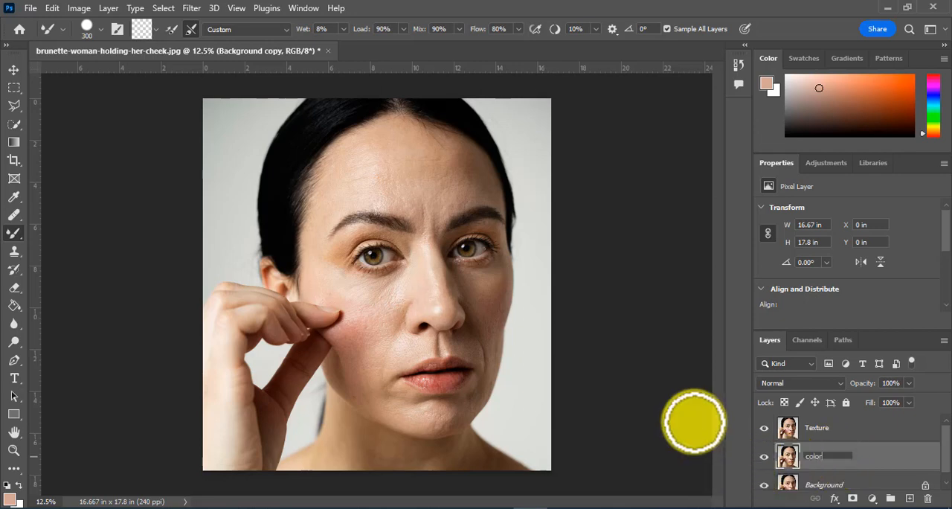
{"action": "key", "text": "Return"}
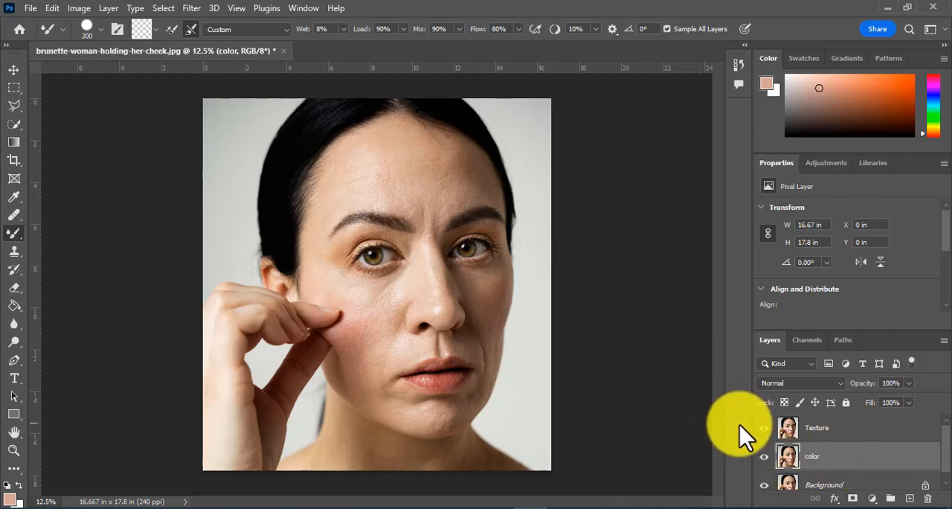
Step: Hide the Texture layer and apply a Gaussian Blur with an 8-pixel radius to the color layer
{"action": "left_click", "coordinate": [764, 430]}
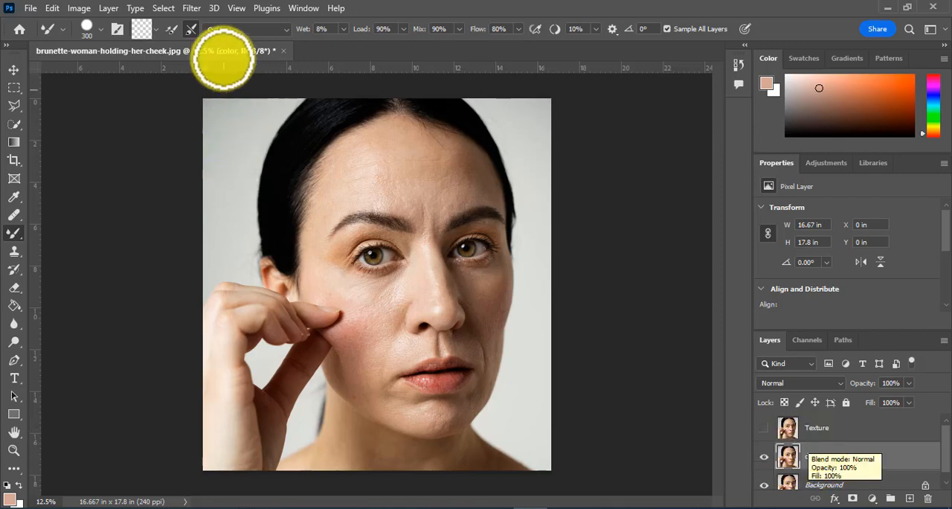
{"action": "left_click", "coordinate": [192, 9]}
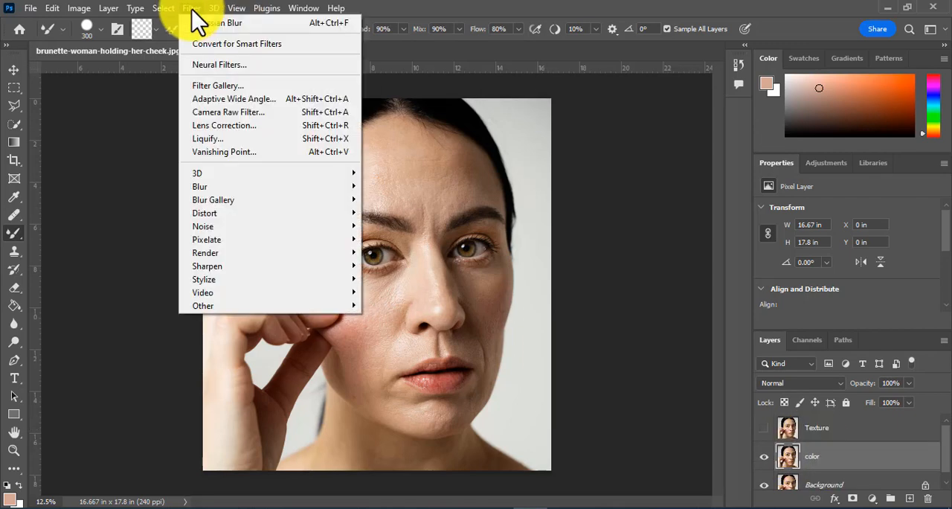
{"action": "mouse_move", "coordinate": [249, 186]}
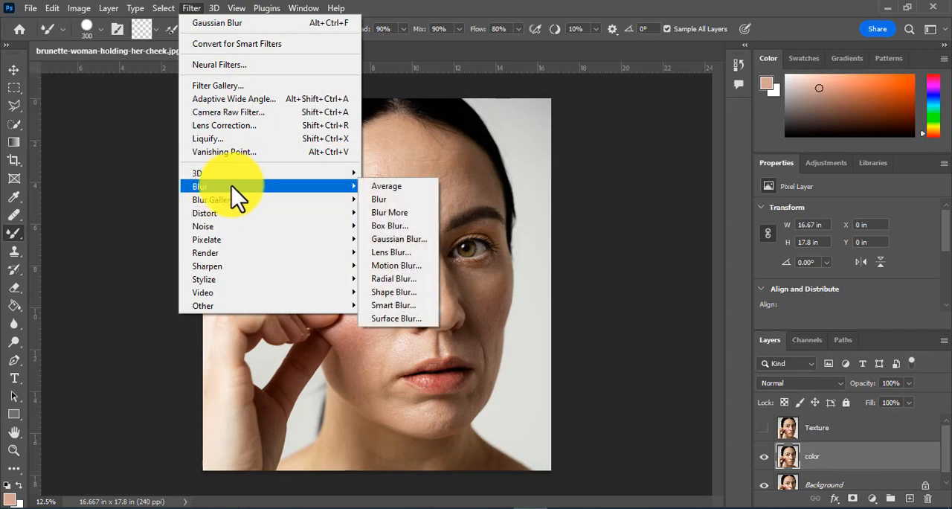
{"action": "left_click", "coordinate": [402, 242]}
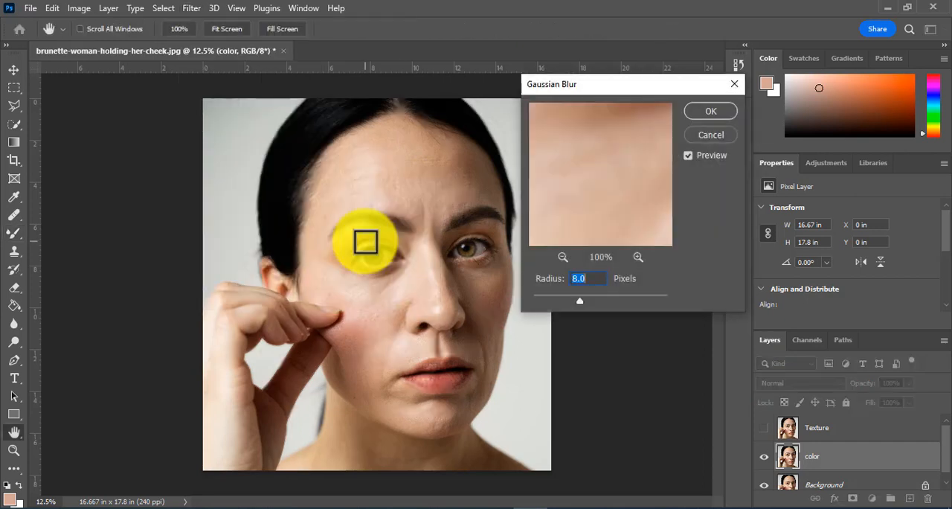
{"action": "left_click_drag", "start_coordinate": [580, 302], "coordinate": [550, 293]}
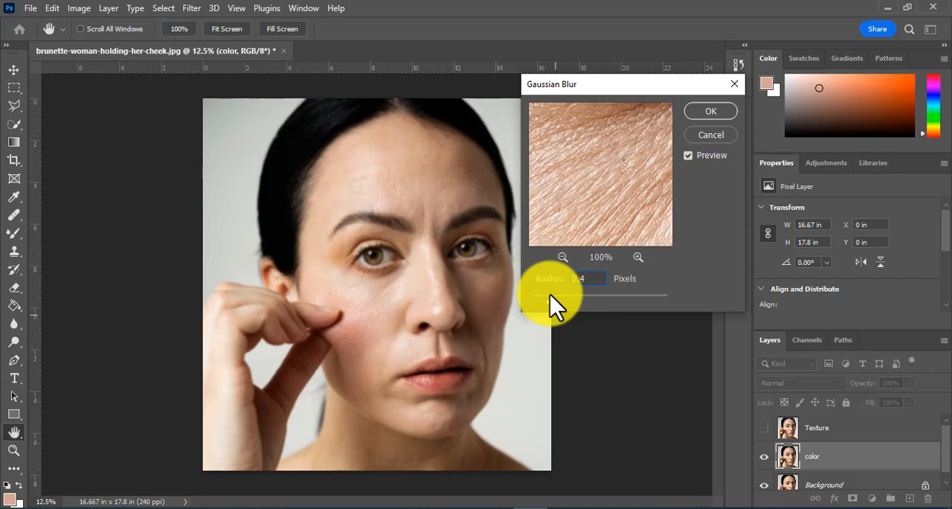
{"action": "left_click_drag", "start_coordinate": [549, 294], "coordinate": [560, 293]}
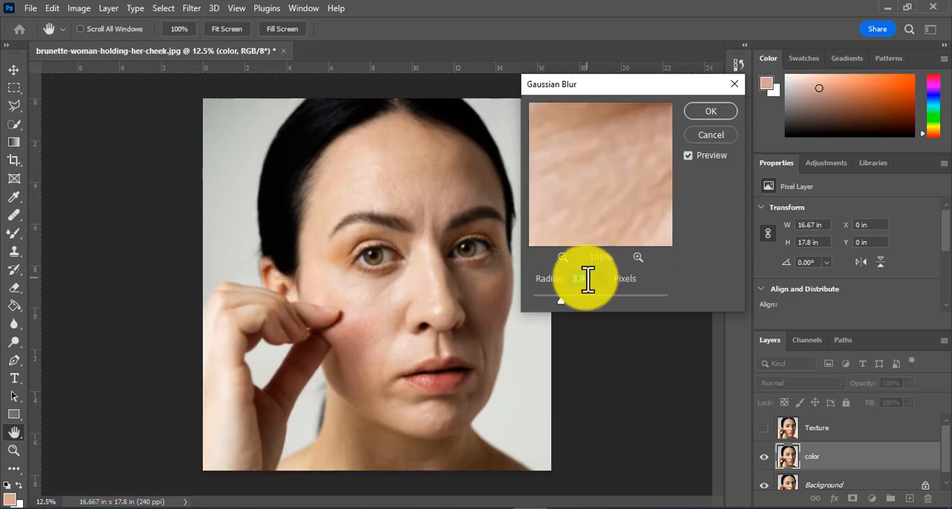
{"action": "double_click", "coordinate": [587, 279]}
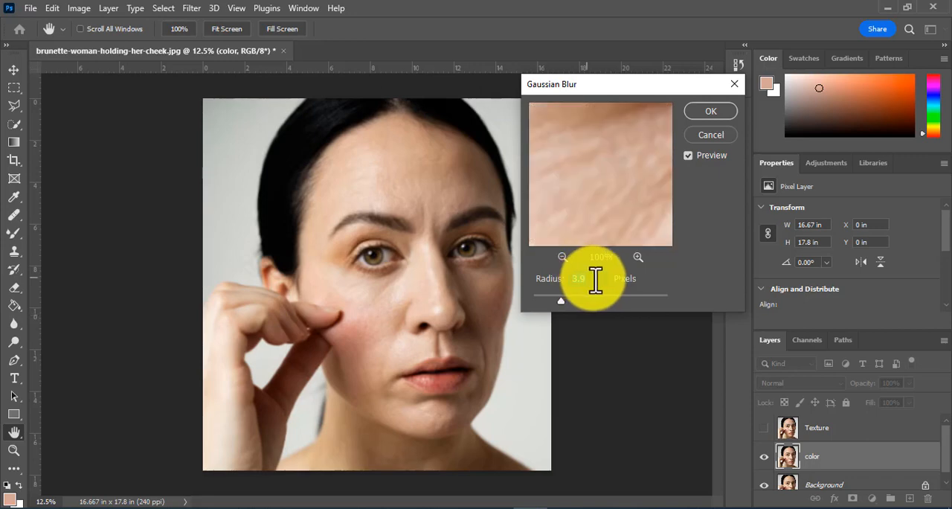
{"action": "type", "text": "8"}
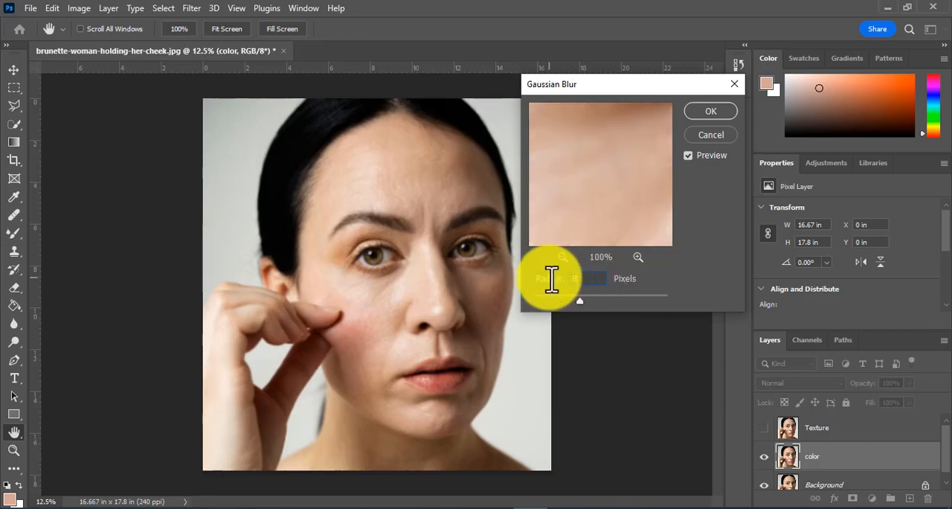
{"action": "left_click", "coordinate": [714, 108]}
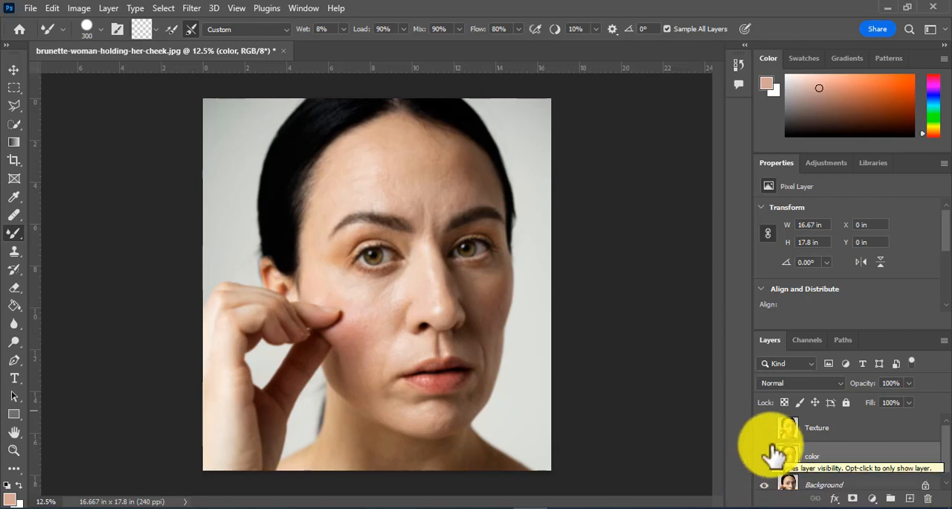
Step: Show the Texture layer and run Apply Image on it with color as source layer, Subtract blending, scale 2 and offset 128
{"action": "left_click", "coordinate": [815, 432]}
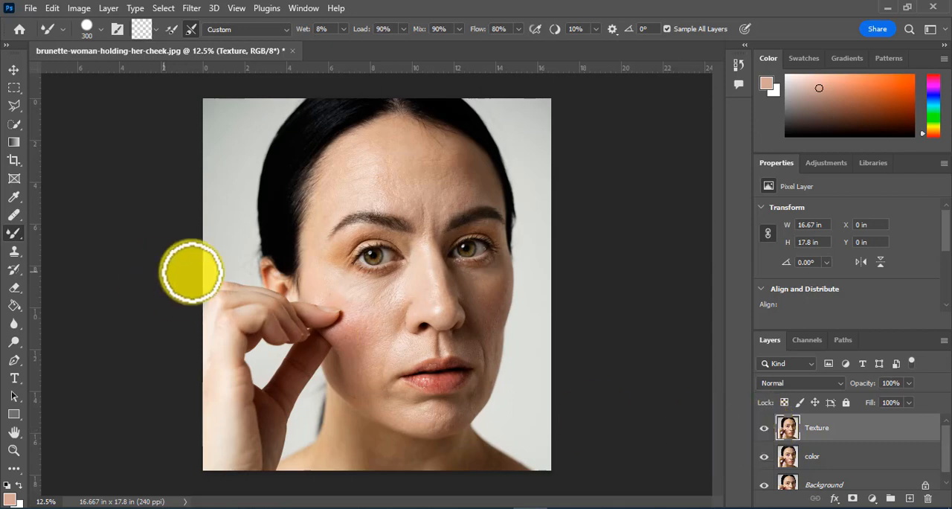
{"action": "left_click", "coordinate": [85, 8]}
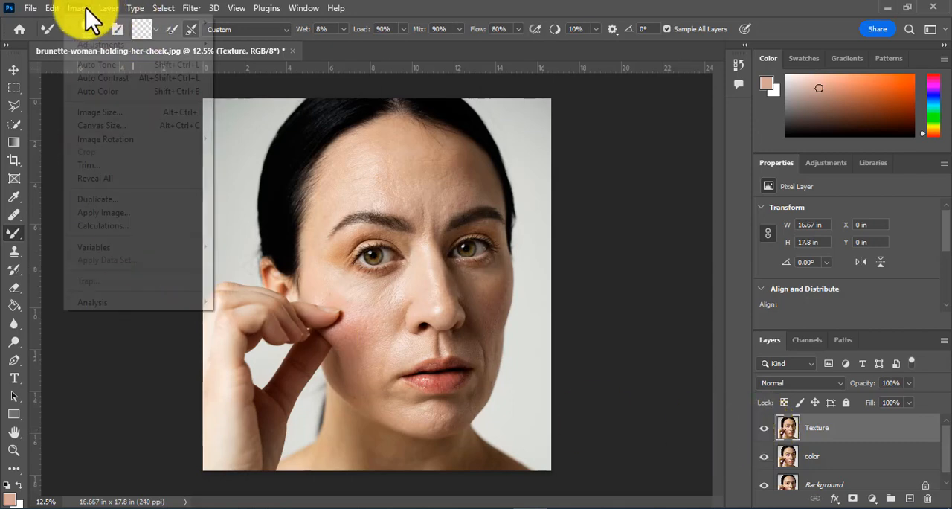
{"action": "left_click", "coordinate": [106, 212]}
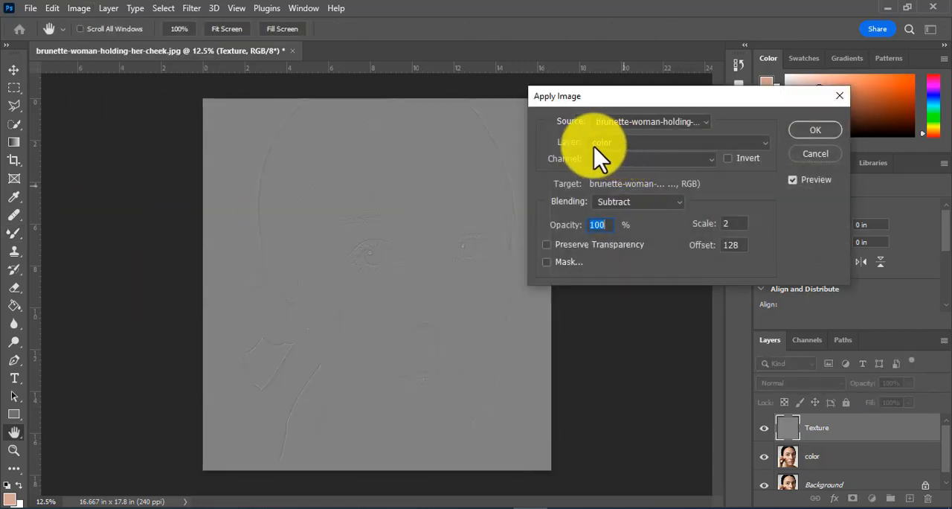
{"action": "left_click", "coordinate": [631, 146]}
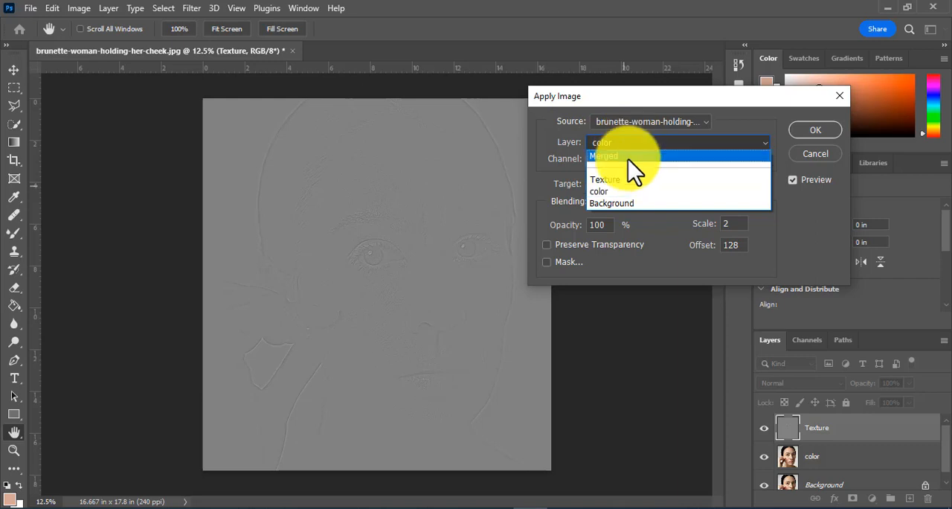
{"action": "left_click", "coordinate": [622, 192]}
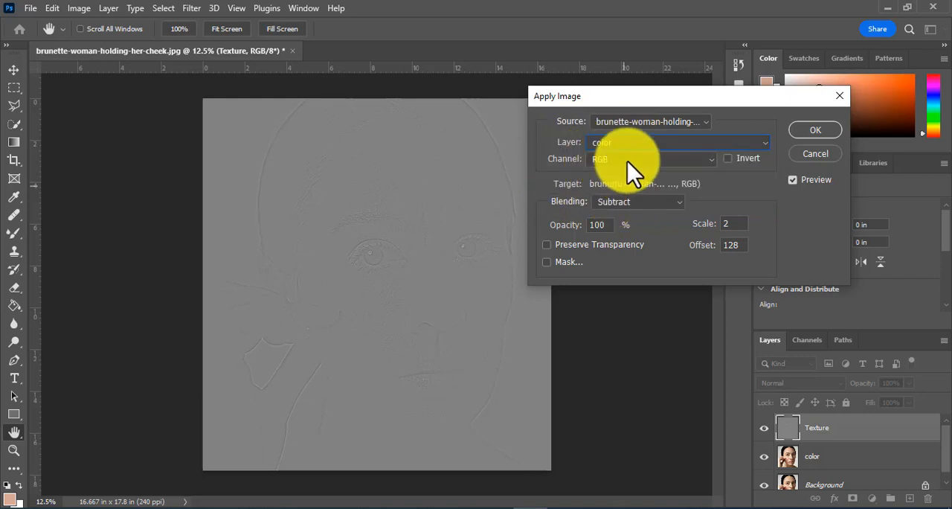
{"action": "left_click", "coordinate": [627, 202]}
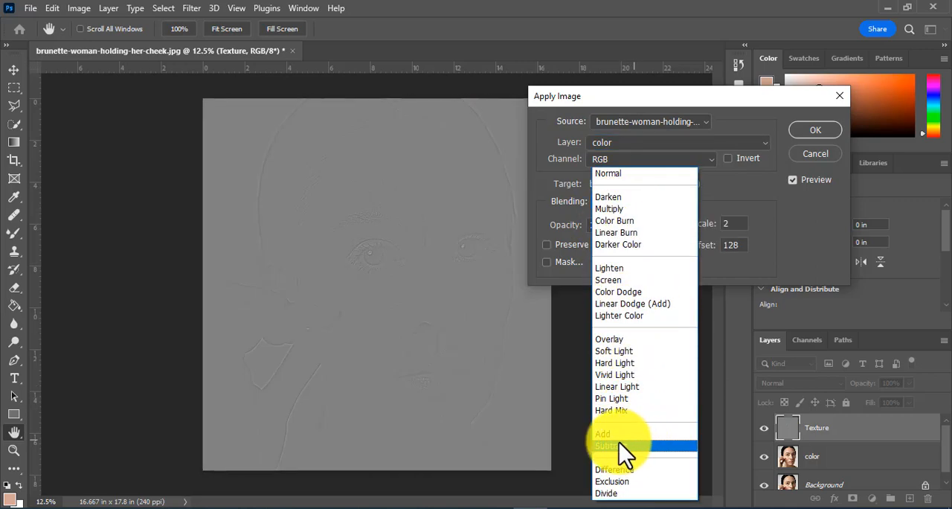
{"action": "left_click", "coordinate": [617, 445]}
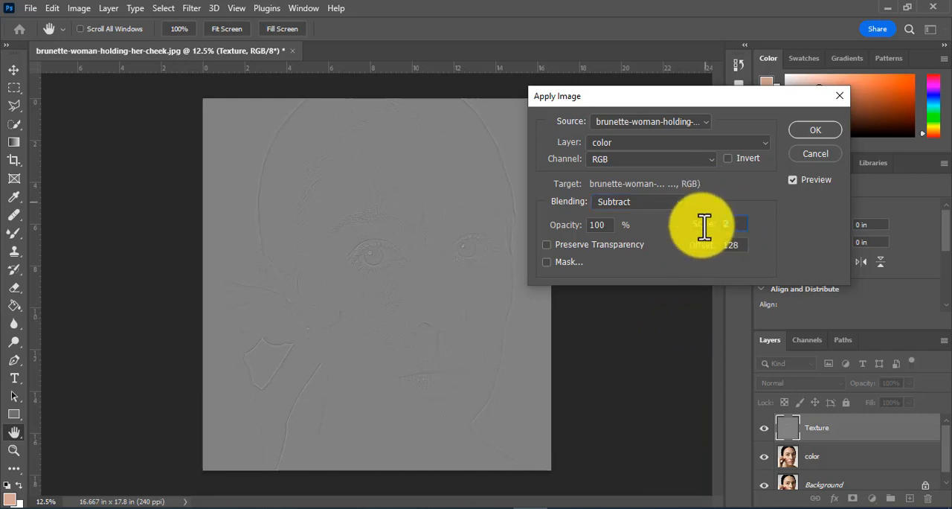
{"action": "left_click_drag", "start_coordinate": [741, 246], "coordinate": [720, 250]}
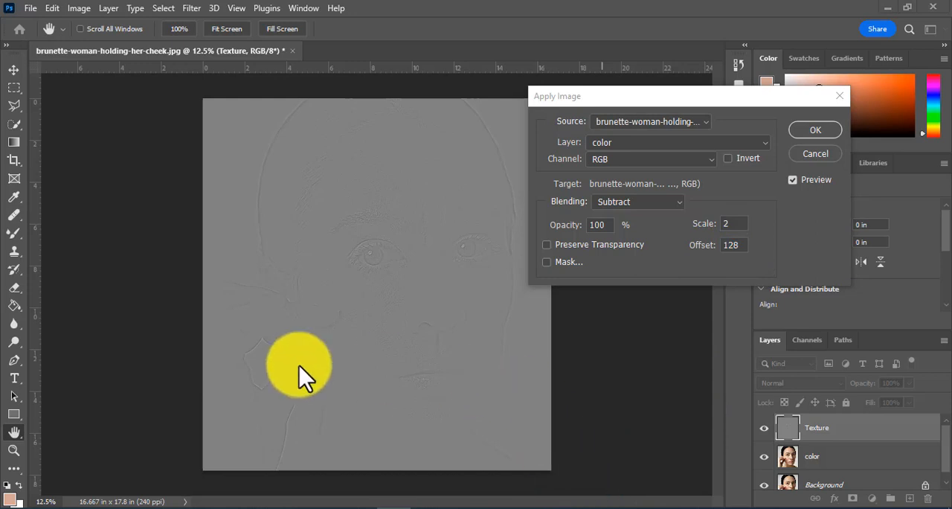
{"action": "left_click", "coordinate": [815, 126]}
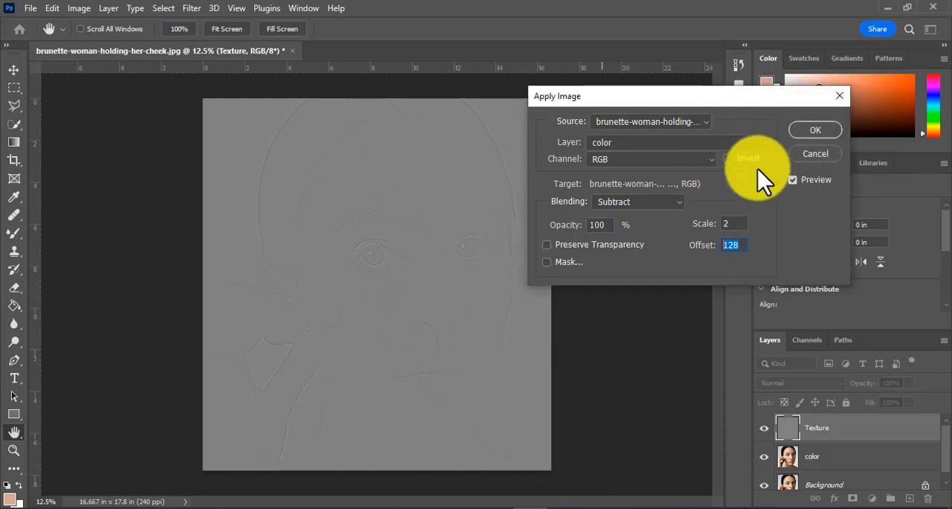
{"action": "left_click", "coordinate": [805, 129]}
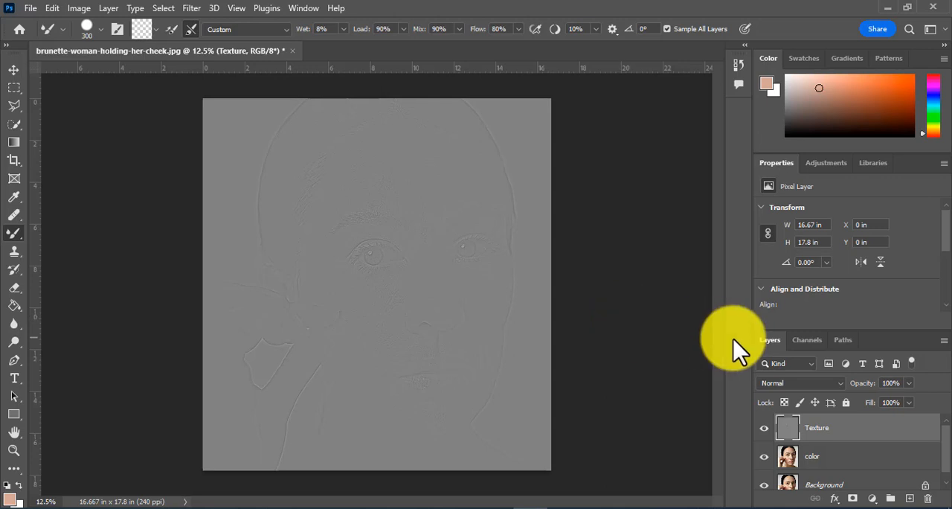
Step: Set the Texture layer's blend mode to Linear Light and hide the layer
{"action": "left_click", "coordinate": [798, 383]}
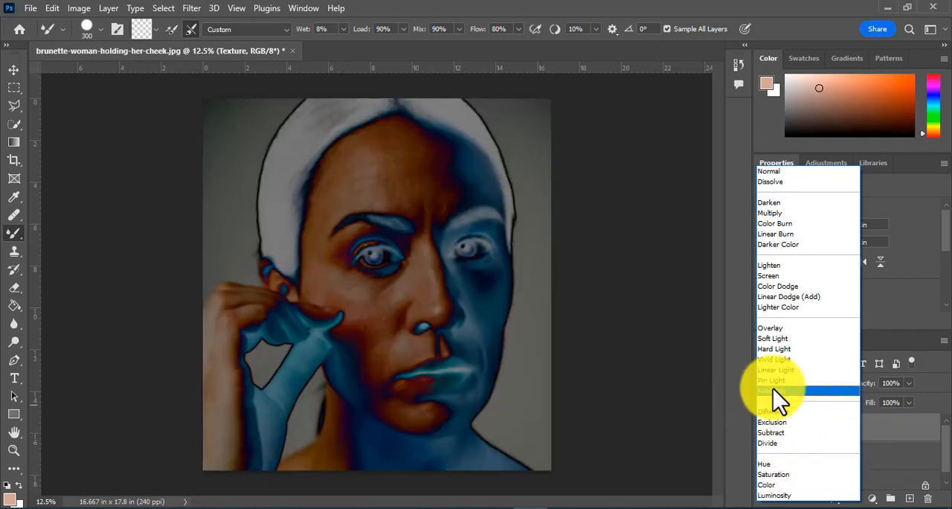
{"action": "left_click", "coordinate": [773, 370]}
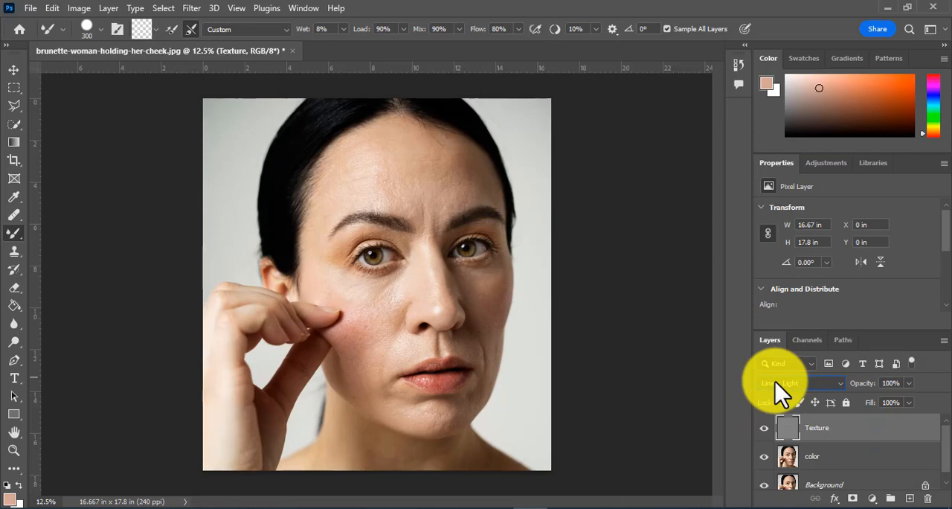
{"action": "left_click", "coordinate": [764, 428]}
Step: Smooth the facial skin on the color layer with a cleaned Mixer Brush at 80% flow
{"action": "left_click", "coordinate": [819, 461]}
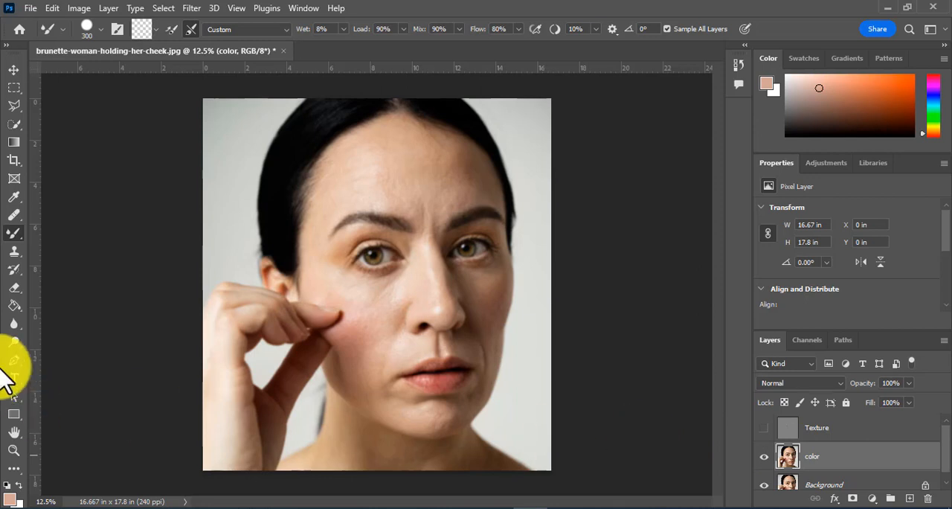
{"action": "right_click", "coordinate": [14, 232]}
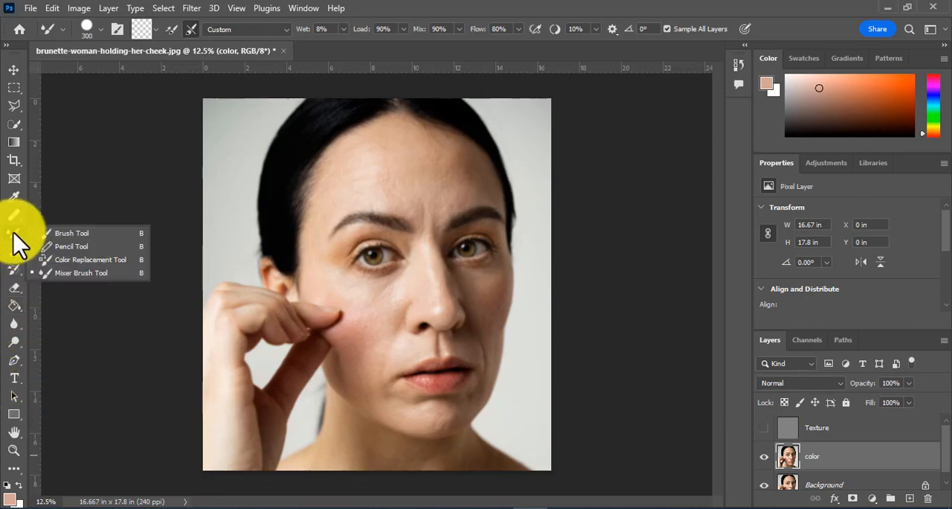
{"action": "left_click", "coordinate": [83, 273]}
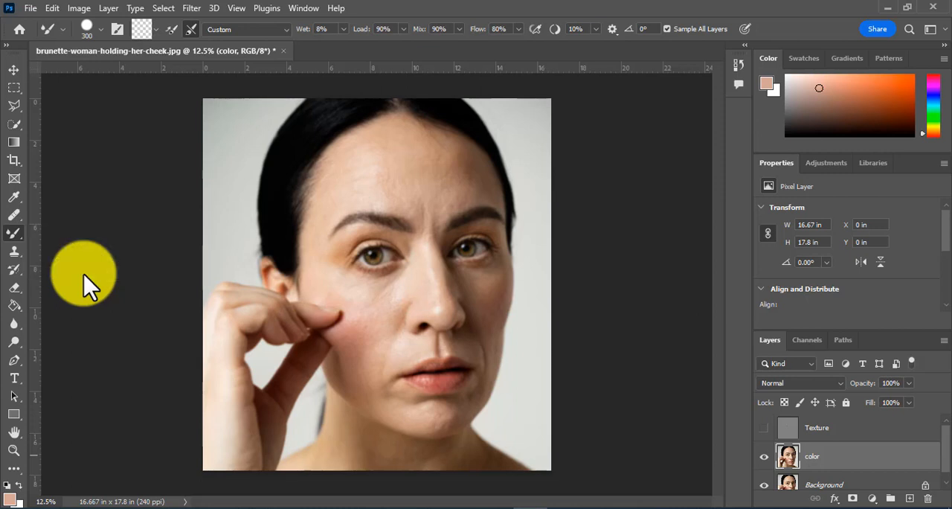
{"action": "left_click", "coordinate": [154, 29]}
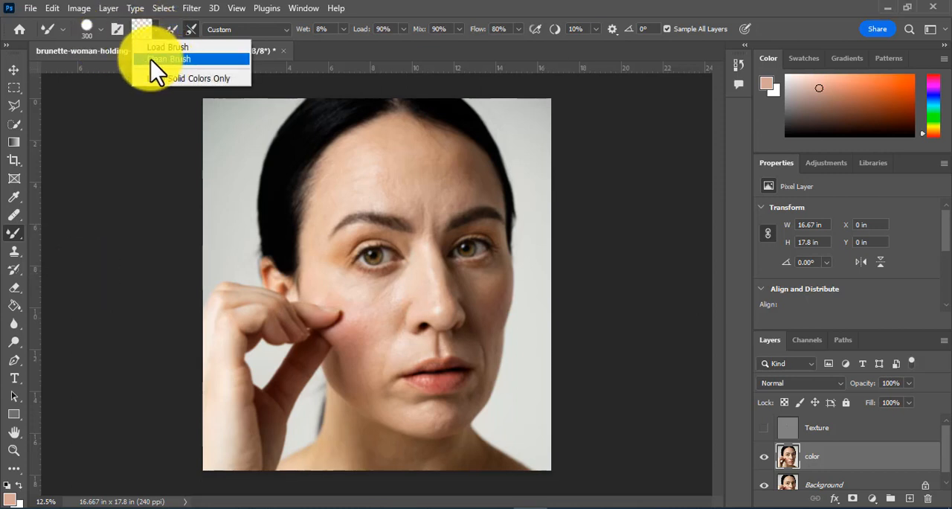
{"action": "left_click", "coordinate": [156, 59]}
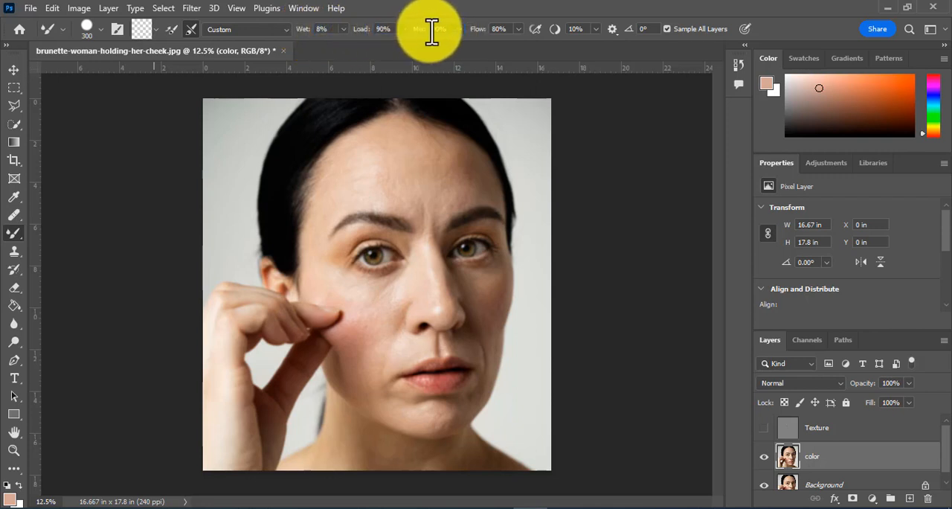
{"action": "left_click", "coordinate": [508, 29]}
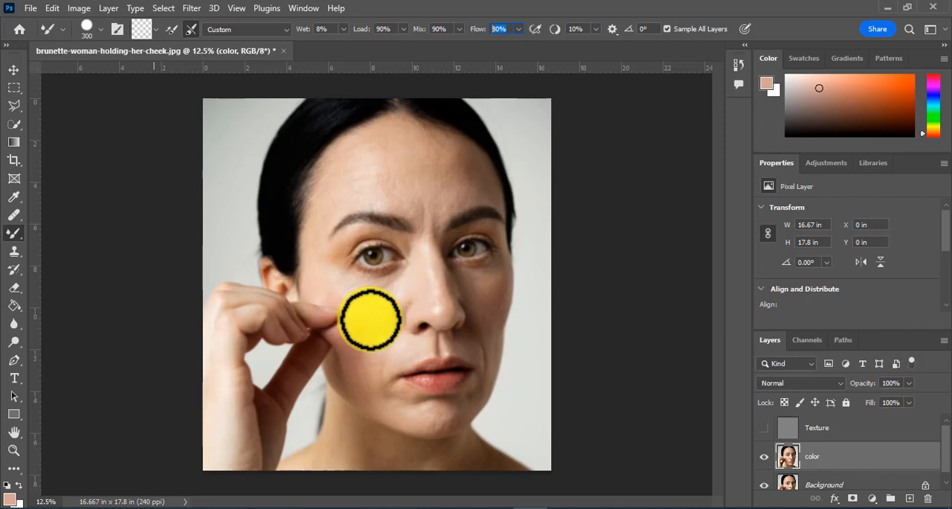
{"action": "mouse_move", "coordinate": [356, 334]}
{"action": "left_mouse_down"}
{"action": "mouse_move", "coordinate": [382, 318]}
{"action": "mouse_move", "coordinate": [361, 343]}
{"action": "mouse_move", "coordinate": [394, 297]}
{"action": "left_mouse_up"}
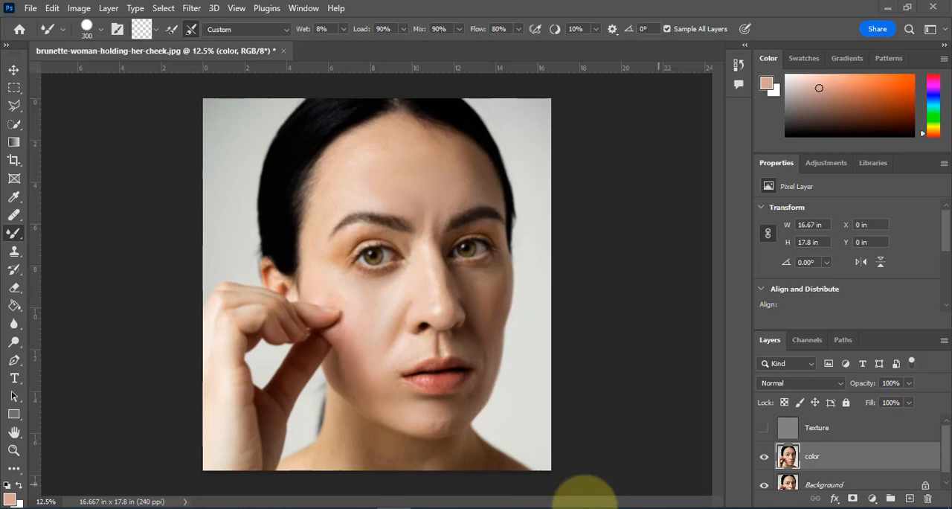
Step: Switch to the regular Brush tool and set its flow to 3%
{"action": "right_click", "coordinate": [17, 235]}
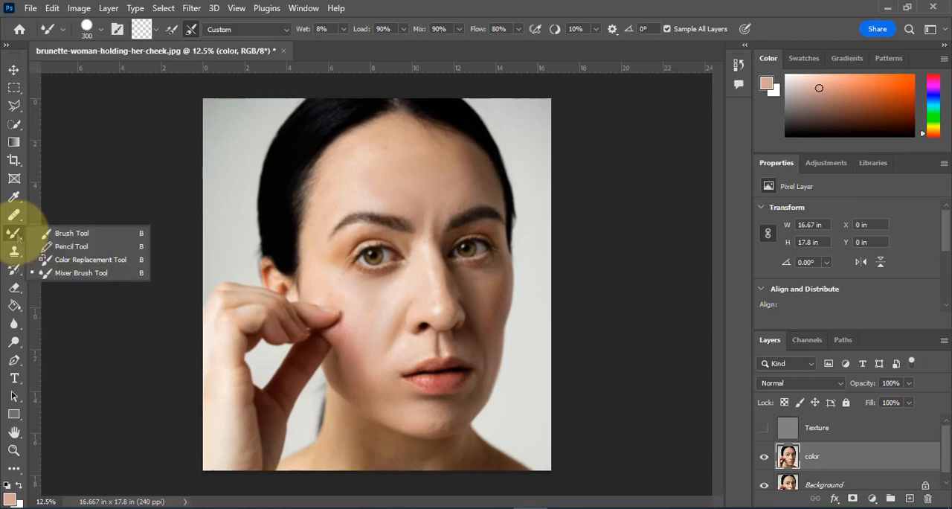
{"action": "left_click", "coordinate": [64, 230]}
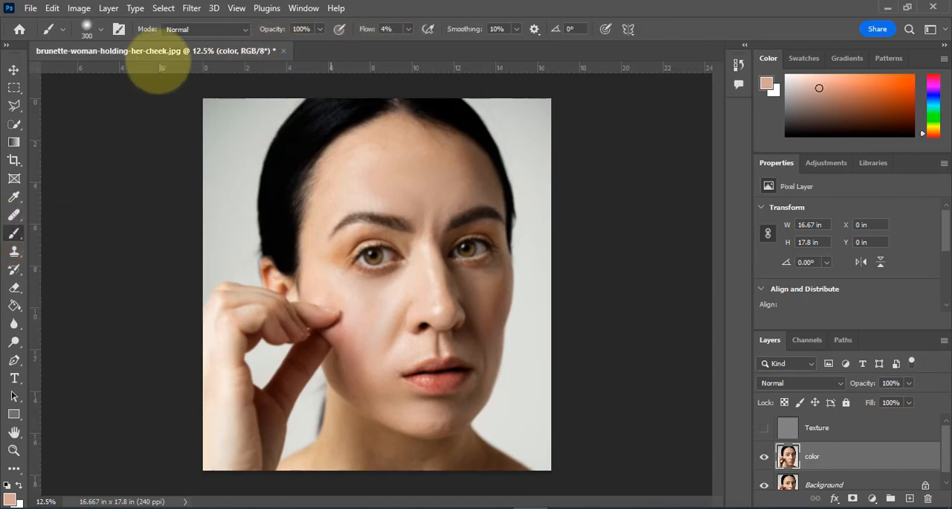
{"action": "left_click", "coordinate": [408, 31]}
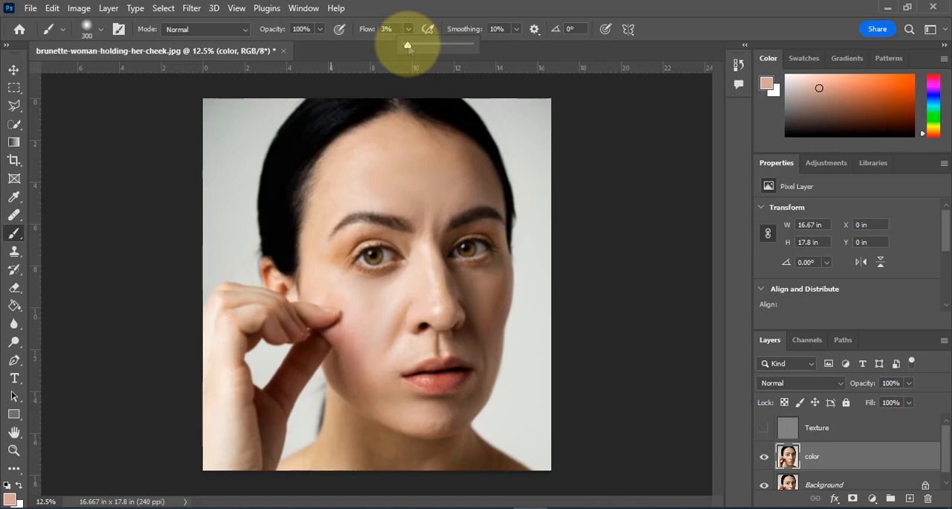
{"action": "left_click", "coordinate": [14, 197]}
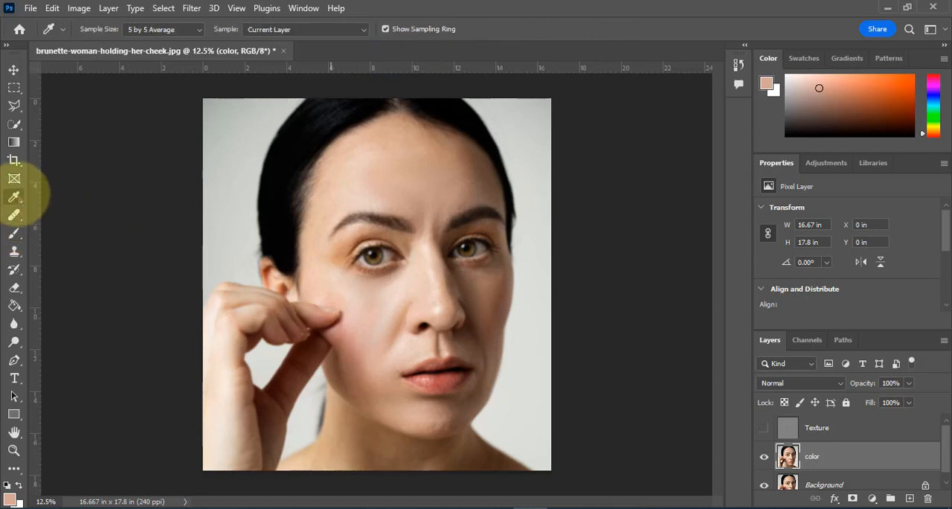
{"action": "right_click", "coordinate": [22, 197]}
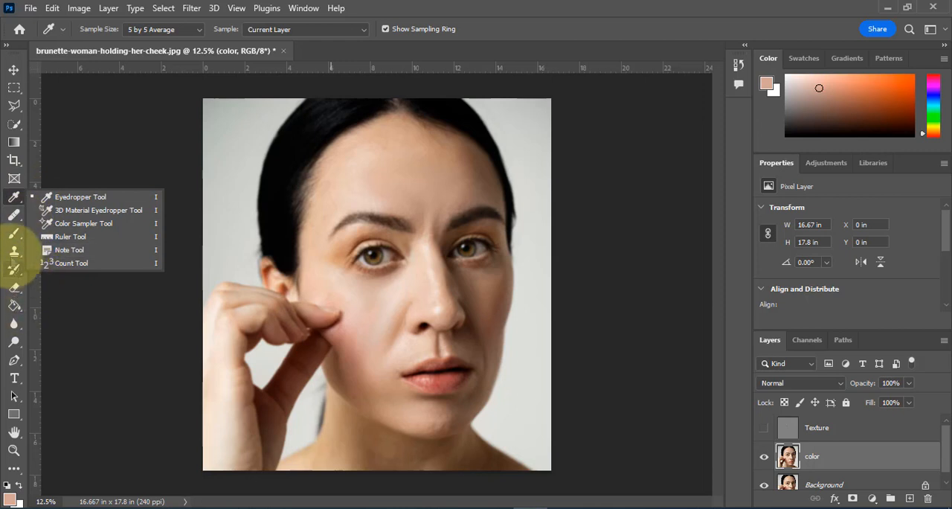
{"action": "left_click", "coordinate": [14, 232]}
{"action": "left_click", "coordinate": [76, 233]}
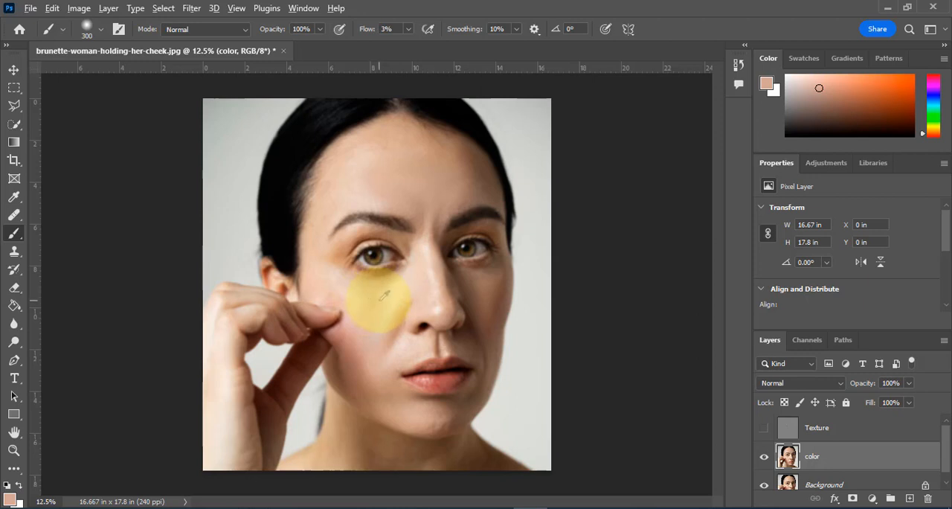
Step: Paint sampled light skin tones on the color layer around the eye nearest the raised hand, reducing the brush size to 175
{"action": "left_click", "coordinate": [372, 286], "text": "alt"}
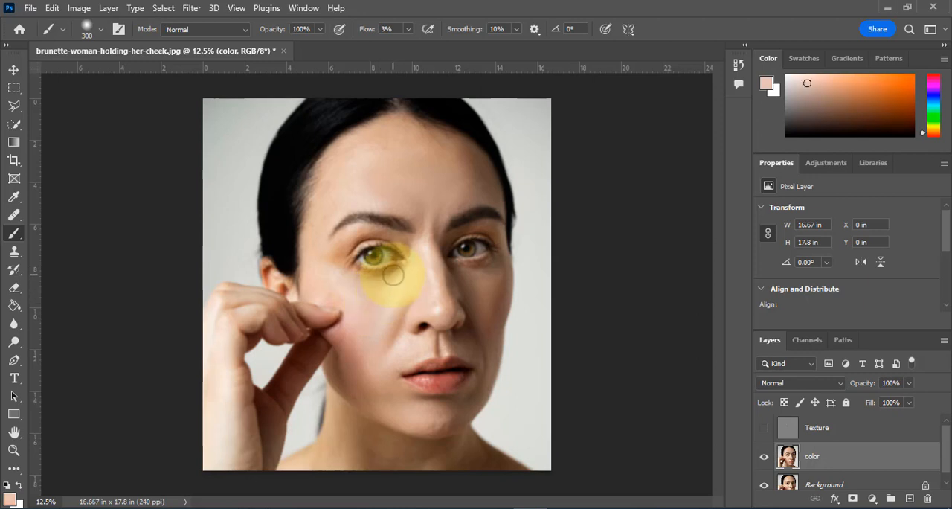
{"action": "mouse_move", "coordinate": [377, 282]}
{"action": "left_mouse_down"}
{"action": "mouse_move", "coordinate": [355, 281]}
{"action": "mouse_move", "coordinate": [393, 273]}
{"action": "mouse_move", "coordinate": [346, 271]}
{"action": "mouse_move", "coordinate": [365, 280]}
{"action": "mouse_move", "coordinate": [401, 276]}
{"action": "mouse_move", "coordinate": [357, 278]}
{"action": "mouse_move", "coordinate": [345, 266]}
{"action": "mouse_move", "coordinate": [397, 277]}
{"action": "mouse_move", "coordinate": [378, 284]}
{"action": "mouse_move", "coordinate": [346, 269]}
{"action": "mouse_move", "coordinate": [391, 276]}
{"action": "left_mouse_up"}
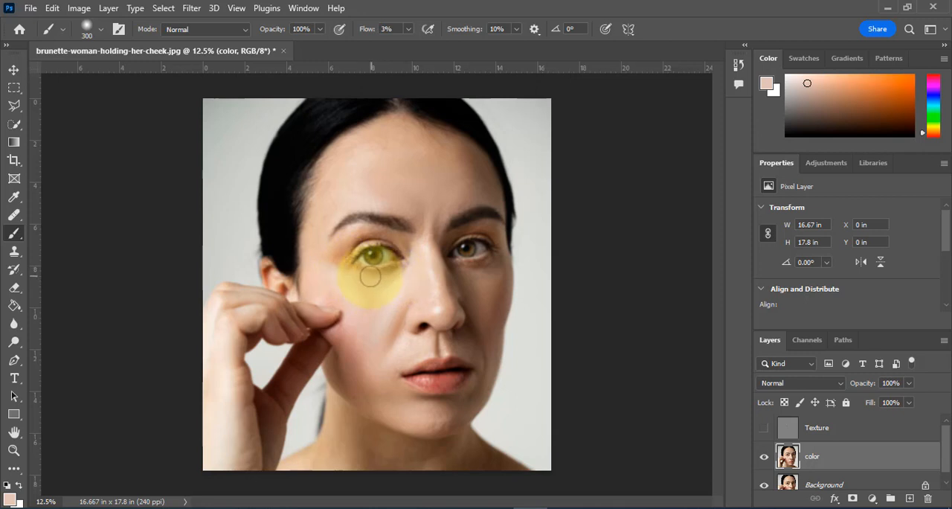
{"action": "key", "text": "bracketleft"}
{"action": "key", "text": "bracketleft"}
{"action": "left_click", "coordinate": [334, 259], "text": "alt"}
{"action": "mouse_move", "coordinate": [334, 259]}
{"action": "left_mouse_down"}
{"action": "mouse_move", "coordinate": [350, 242]}
{"action": "mouse_move", "coordinate": [328, 264]}
{"action": "mouse_move", "coordinate": [389, 240]}
{"action": "mouse_move", "coordinate": [375, 236]}
{"action": "mouse_move", "coordinate": [360, 243]}
{"action": "mouse_move", "coordinate": [396, 238]}
{"action": "mouse_move", "coordinate": [372, 230]}
{"action": "mouse_move", "coordinate": [419, 242]}
{"action": "left_mouse_up"}
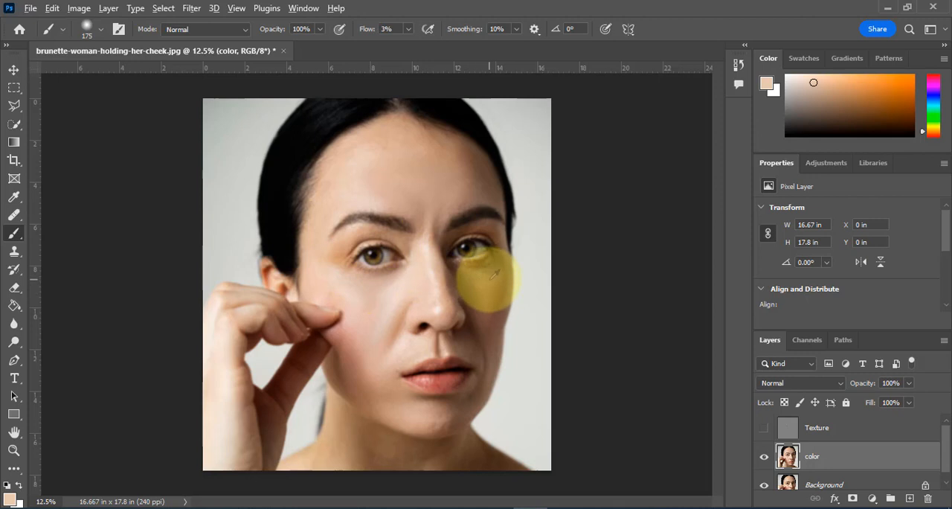
Step: Even out the shaded side of the face with sampled skin tones, from around the eye down the cheek to the chin
{"action": "left_click", "coordinate": [484, 279], "text": "alt"}
{"action": "mouse_move", "coordinate": [463, 270]}
{"action": "left_mouse_down"}
{"action": "mouse_move", "coordinate": [452, 270]}
{"action": "mouse_move", "coordinate": [498, 262]}
{"action": "mouse_move", "coordinate": [476, 298]}
{"action": "mouse_move", "coordinate": [491, 274]}
{"action": "left_mouse_up"}
{"action": "mouse_move", "coordinate": [456, 228]}
{"action": "left_mouse_down"}
{"action": "mouse_move", "coordinate": [514, 242]}
{"action": "mouse_move", "coordinate": [467, 229]}
{"action": "left_mouse_up"}
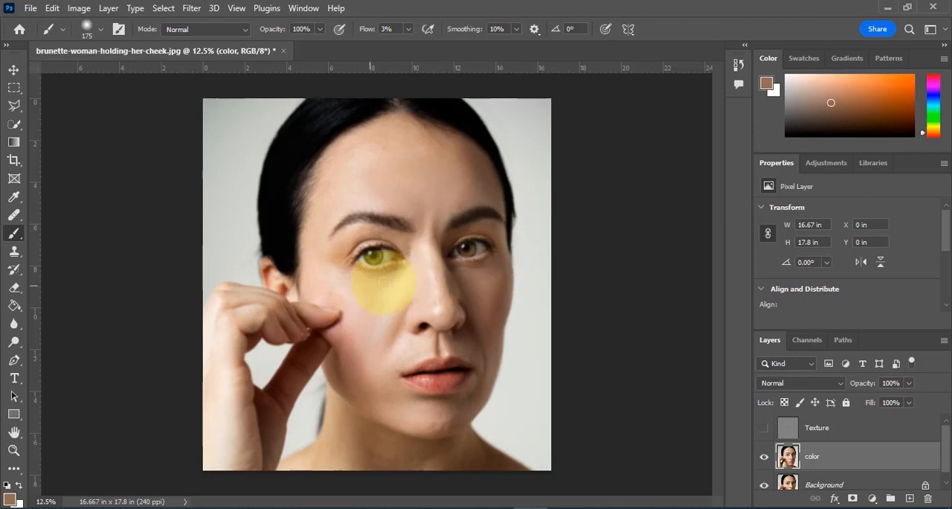
{"action": "left_click", "coordinate": [391, 300], "text": "alt"}
{"action": "left_click", "coordinate": [476, 299], "text": "alt"}
{"action": "left_click_drag", "start_coordinate": [477, 299], "coordinate": [483, 280]}
{"action": "left_click", "coordinate": [479, 322], "text": "alt"}
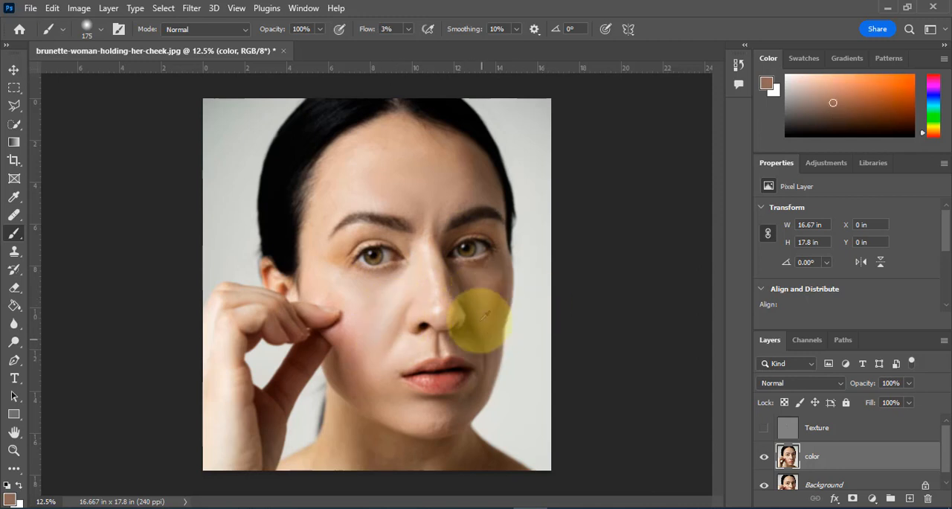
{"action": "mouse_move", "coordinate": [479, 322]}
{"action": "left_mouse_down"}
{"action": "mouse_move", "coordinate": [467, 389]}
{"action": "mouse_move", "coordinate": [439, 408]}
{"action": "left_mouse_up"}
Step: Blend the cheek beside the pinching fingers with sampled skin tones on the color layer, and show the Texture layer again
{"action": "left_click", "coordinate": [337, 361], "text": "alt"}
{"action": "mouse_move", "coordinate": [338, 362]}
{"action": "left_mouse_down"}
{"action": "mouse_move", "coordinate": [363, 402]}
{"action": "mouse_move", "coordinate": [368, 387]}
{"action": "mouse_move", "coordinate": [389, 389]}
{"action": "mouse_move", "coordinate": [366, 349]}
{"action": "left_mouse_up"}
{"action": "left_click", "coordinate": [341, 364], "text": "alt"}
{"action": "left_click", "coordinate": [341, 358], "text": "alt"}
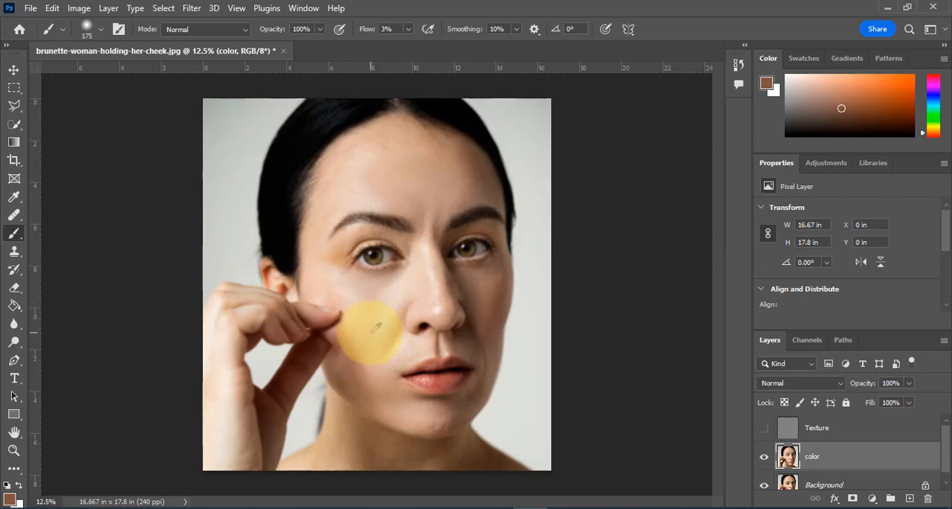
{"action": "mouse_move", "coordinate": [371, 333]}
{"action": "left_mouse_down"}
{"action": "mouse_move", "coordinate": [396, 336]}
{"action": "mouse_move", "coordinate": [357, 291]}
{"action": "left_mouse_up"}
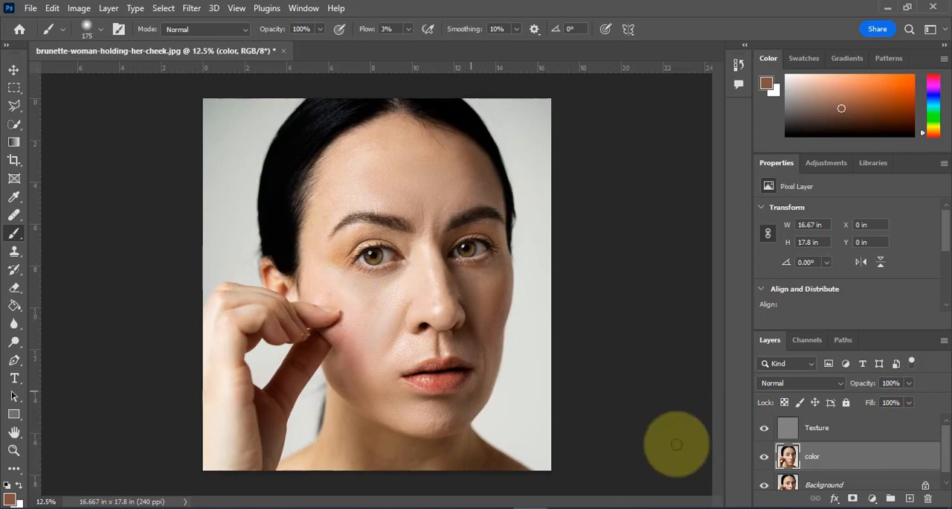
Step: Compare the retouched portrait with the original by repeatedly toggling the visibility of every layer except Background
{"action": "scroll", "coordinate": [764, 485], "scroll_direction": "down", "scroll_amount": 1}
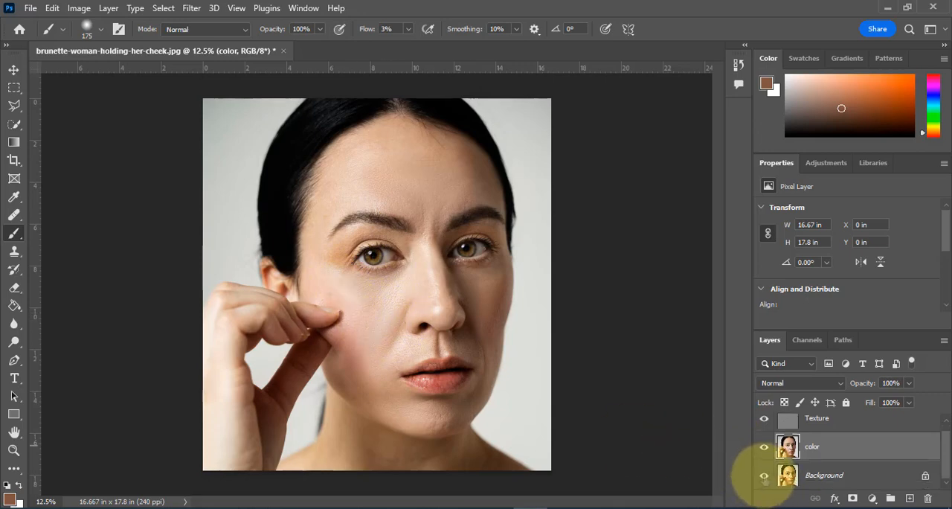
{"action": "left_click", "coordinate": [764, 477], "text": "alt"}
{"action": "left_click", "coordinate": [764, 476], "text": "alt"}
{"action": "left_click", "coordinate": [764, 477], "text": "alt"}
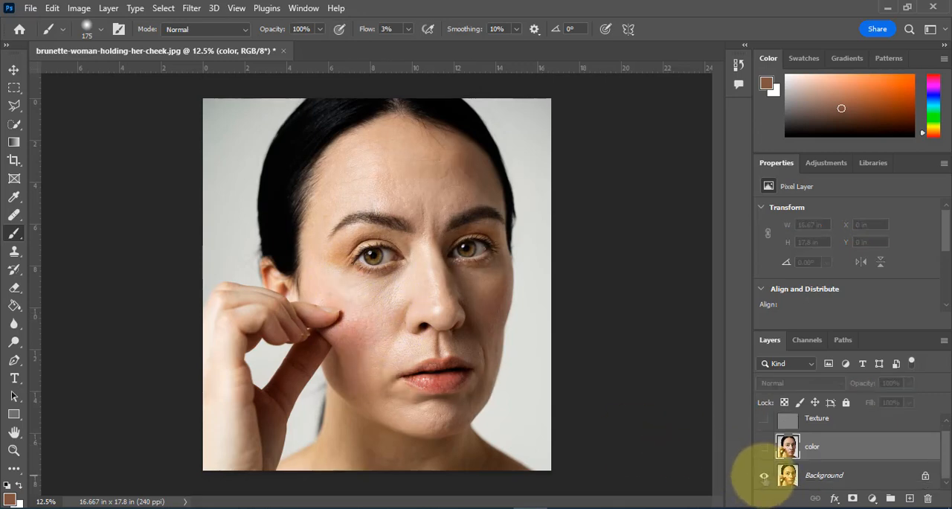
{"action": "left_click", "coordinate": [764, 477], "text": "alt"}
{"action": "left_click", "coordinate": [764, 477], "text": "alt"}
{"action": "left_click", "coordinate": [764, 476], "text": "alt"}
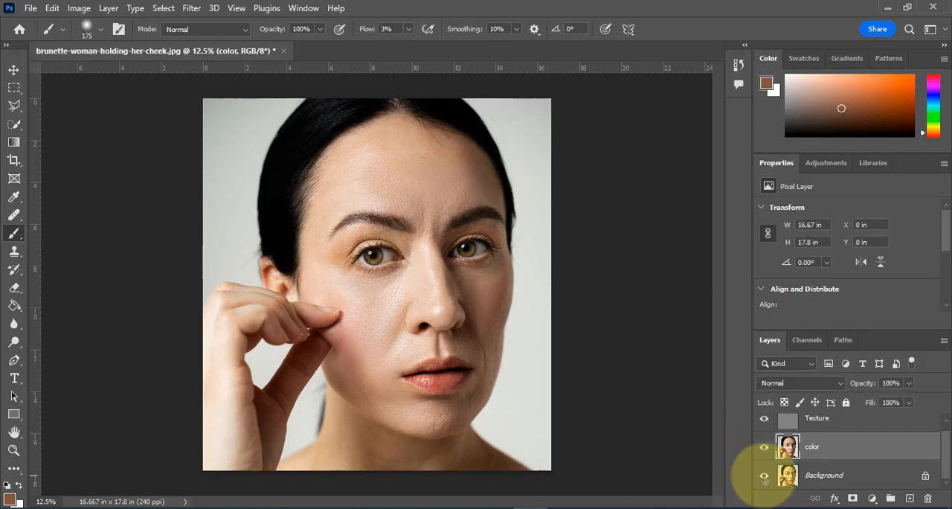